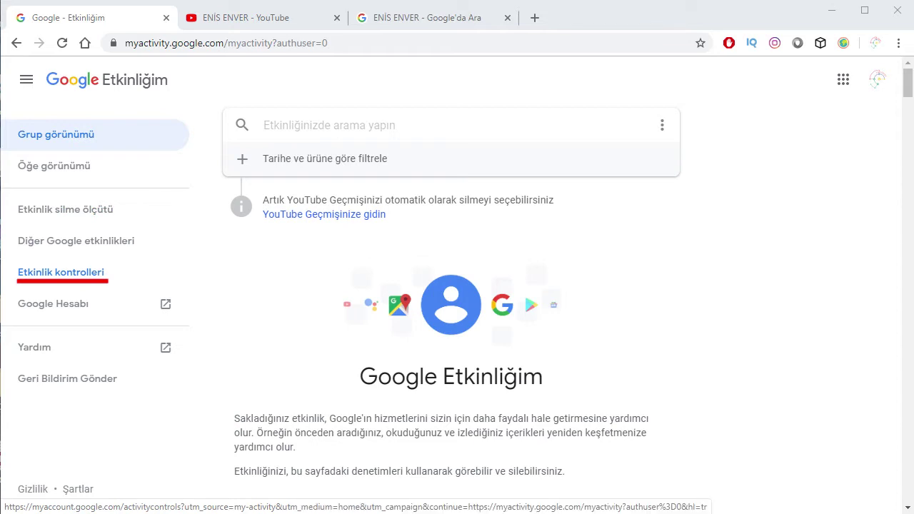
Step: Open the history management page for YouTube Geçmişi from the account's activity controls
{"action": "left_click", "coordinate": [61, 272]}
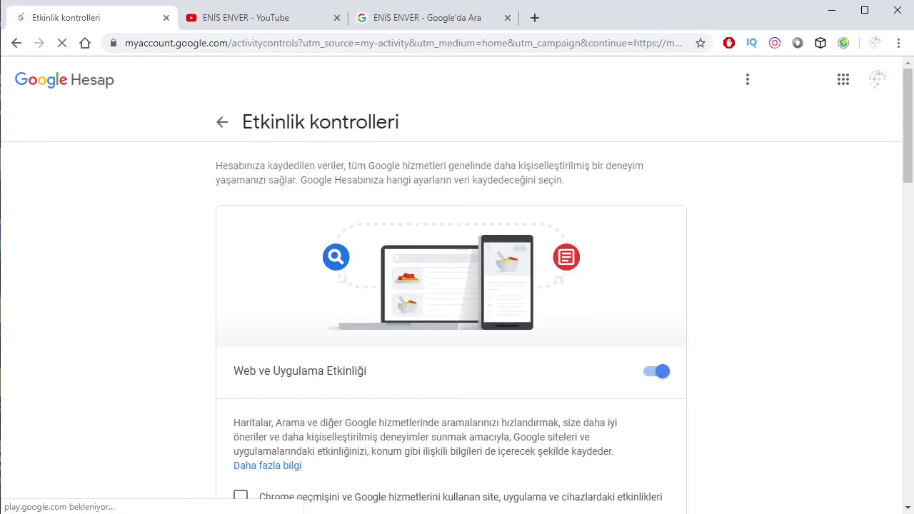
{"action": "scroll", "coordinate": [451, 321], "scroll_direction": "down", "scroll_amount": 1}
{"action": "scroll", "coordinate": [451, 321], "scroll_direction": "down", "scroll_amount": 7}
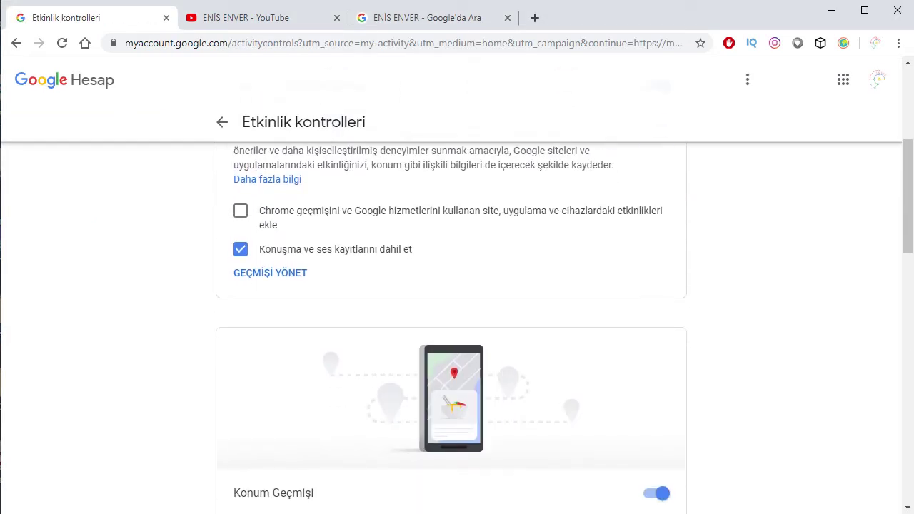
{"action": "scroll", "coordinate": [451, 321], "scroll_direction": "down", "scroll_amount": 4}
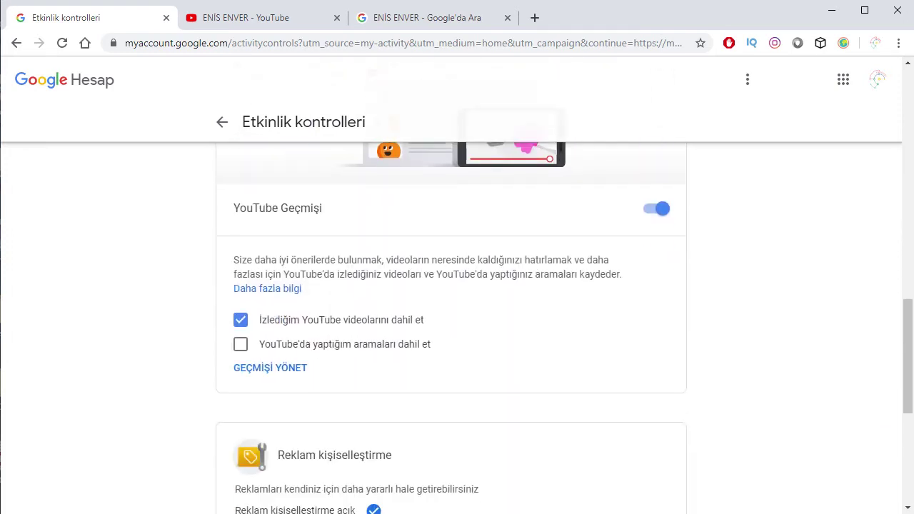
{"action": "scroll", "coordinate": [451, 321], "scroll_direction": "up", "scroll_amount": 1}
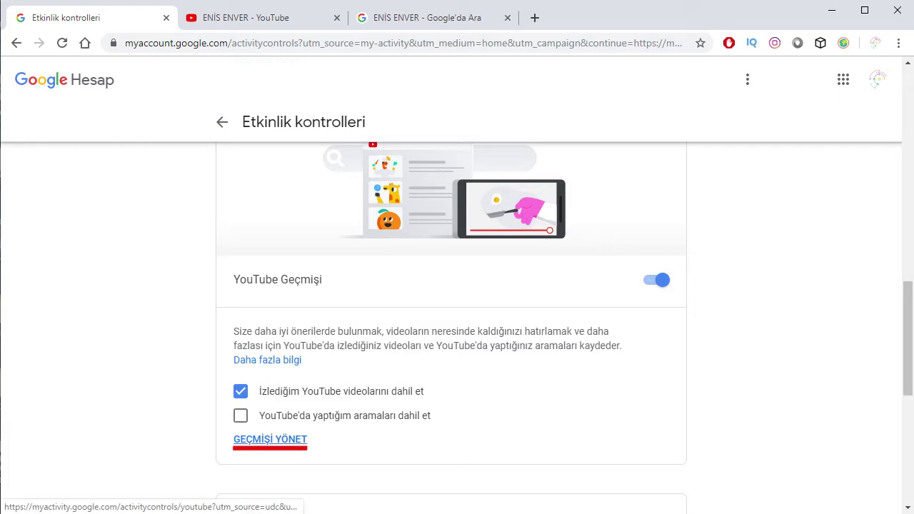
{"action": "left_click", "coordinate": [270, 439]}
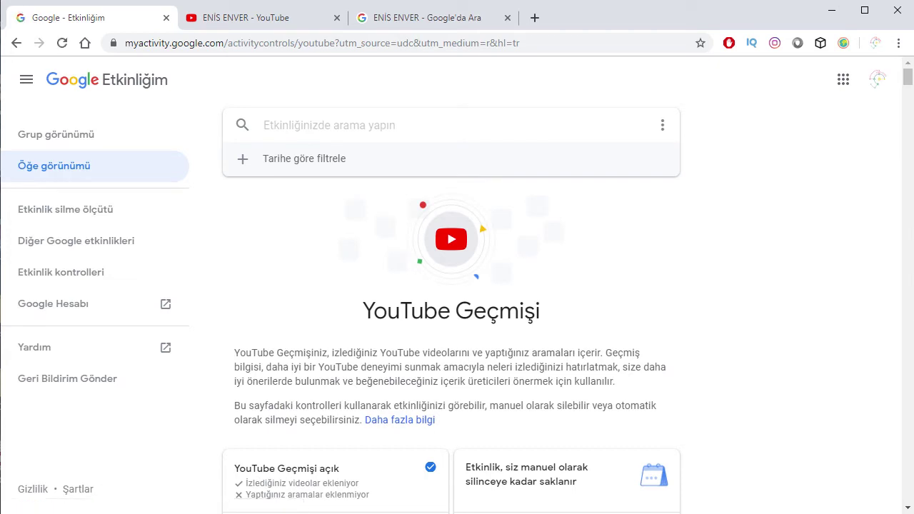
Step: Set YouTube history to auto-delete with the "3 ay süreyle tut" option, reviewing the affected activity before confirming
{"action": "scroll", "coordinate": [451, 307], "scroll_direction": "down", "scroll_amount": 2}
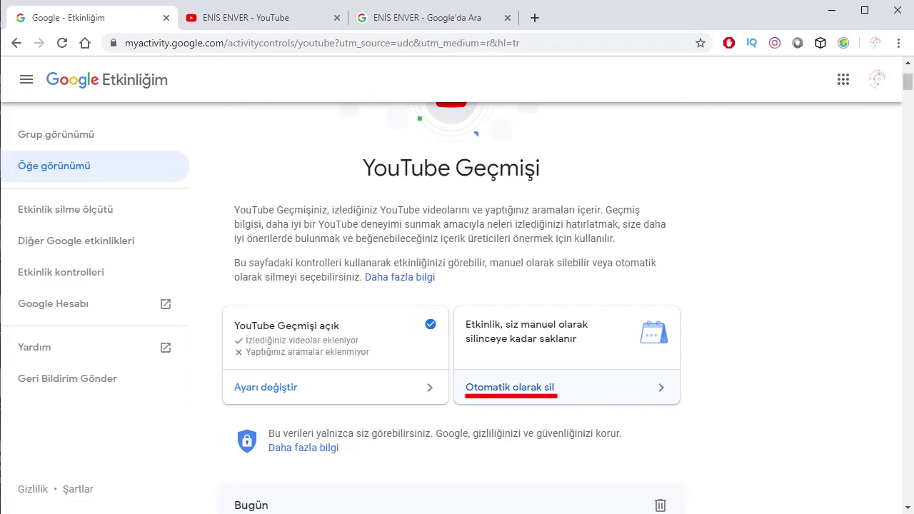
{"action": "left_click", "coordinate": [509, 387]}
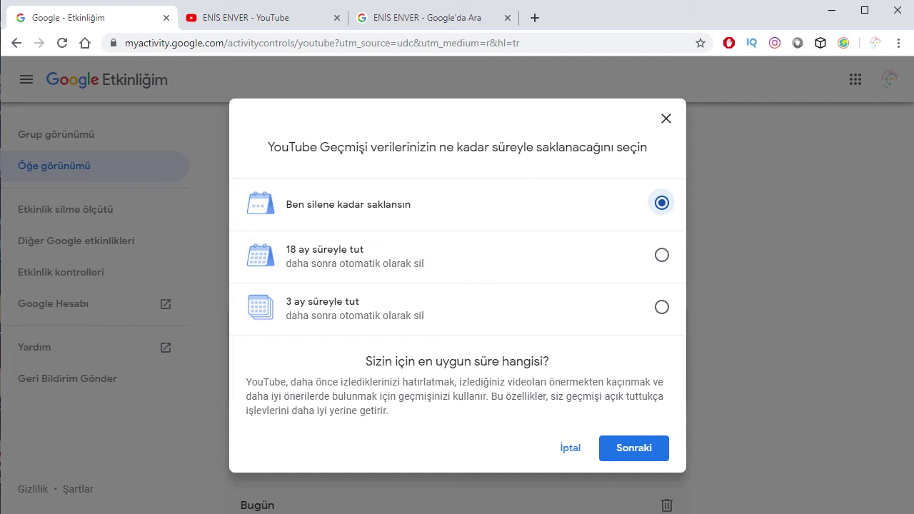
{"action": "left_click", "coordinate": [662, 307]}
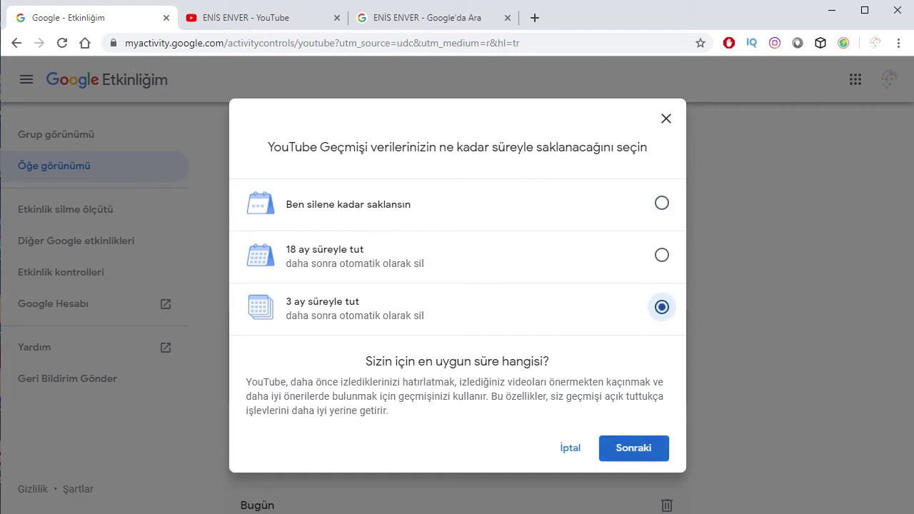
{"action": "left_click", "coordinate": [634, 447]}
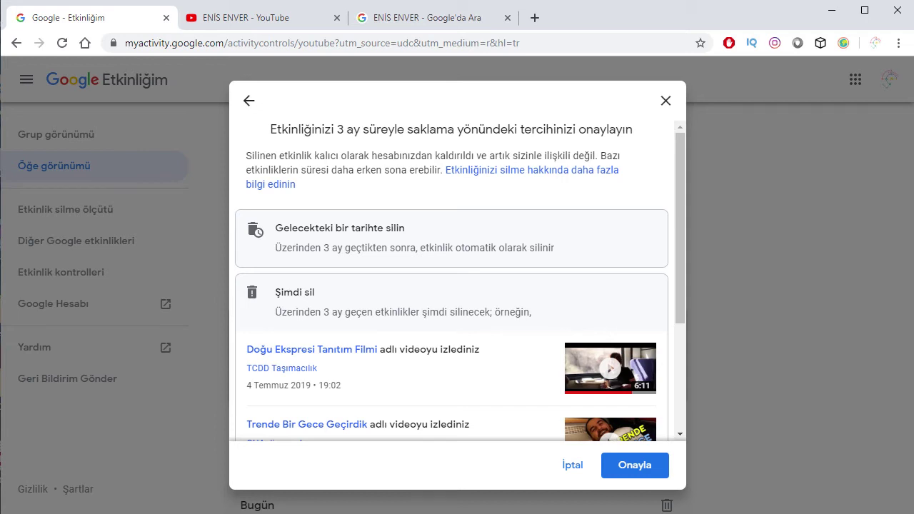
{"action": "scroll", "coordinate": [457, 252], "scroll_direction": "down", "scroll_amount": 3}
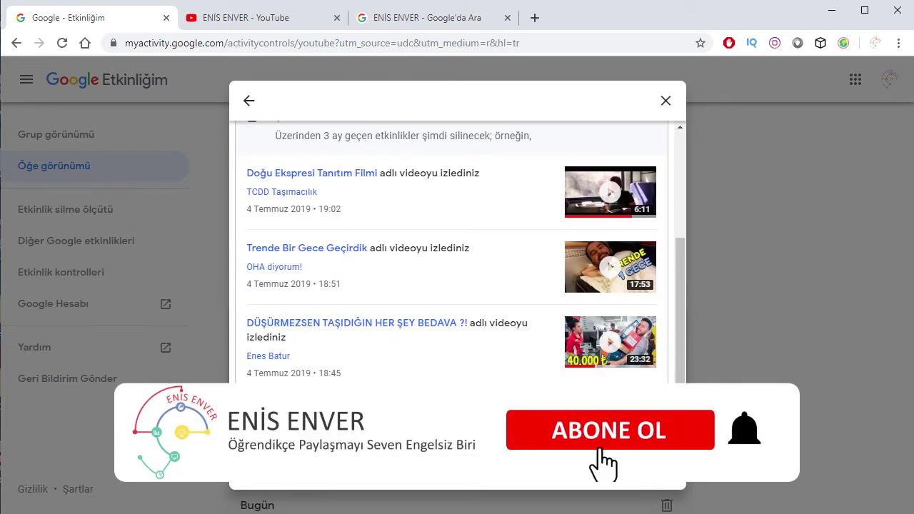
{"action": "scroll", "coordinate": [457, 253], "scroll_direction": "up", "scroll_amount": 3}
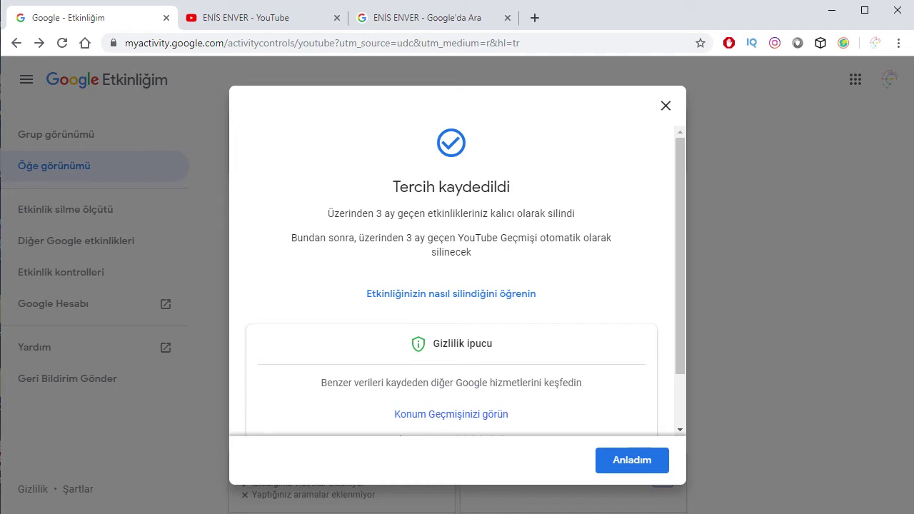
{"action": "scroll", "coordinate": [451, 286], "scroll_direction": "down", "scroll_amount": 1}
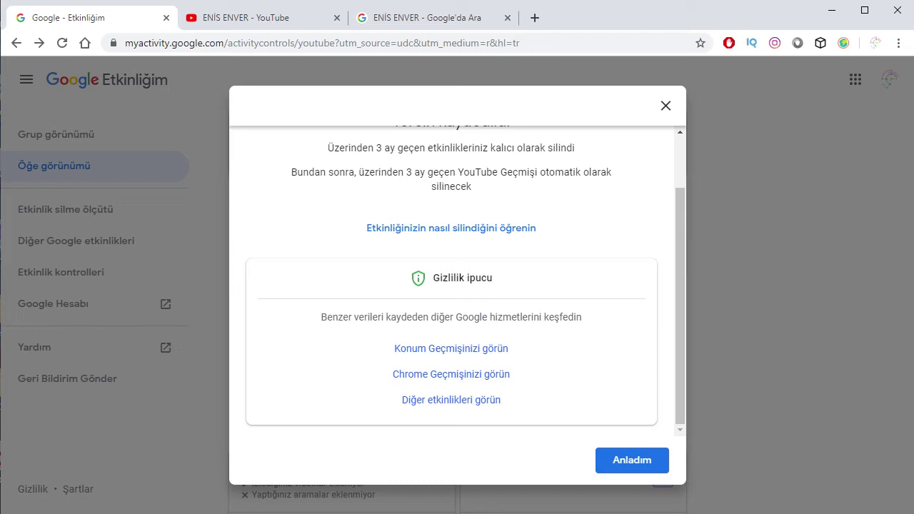
{"action": "key", "text": "Return"}
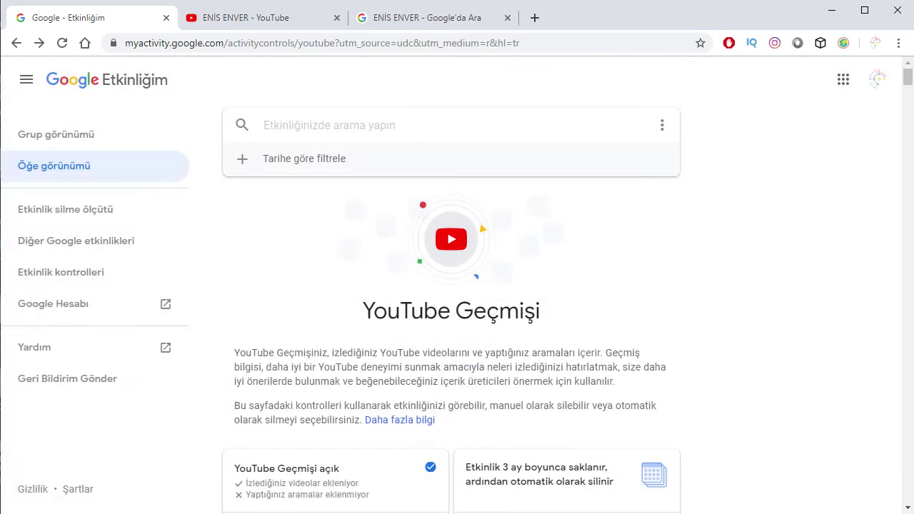
Step: Change the YouTube history retention period to "Ben silene kadar saklansın" and confirm the choice
{"action": "scroll", "coordinate": [451, 308], "scroll_direction": "down", "scroll_amount": 1}
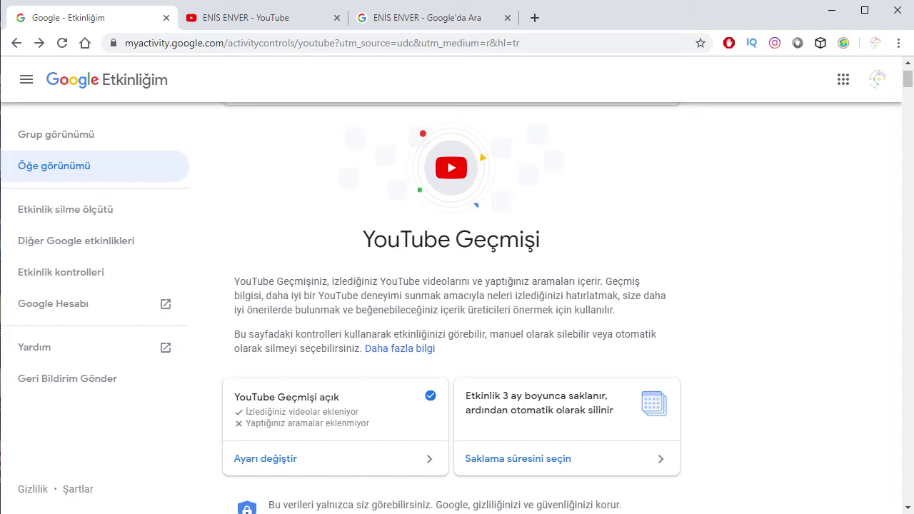
{"action": "left_click", "coordinate": [518, 458]}
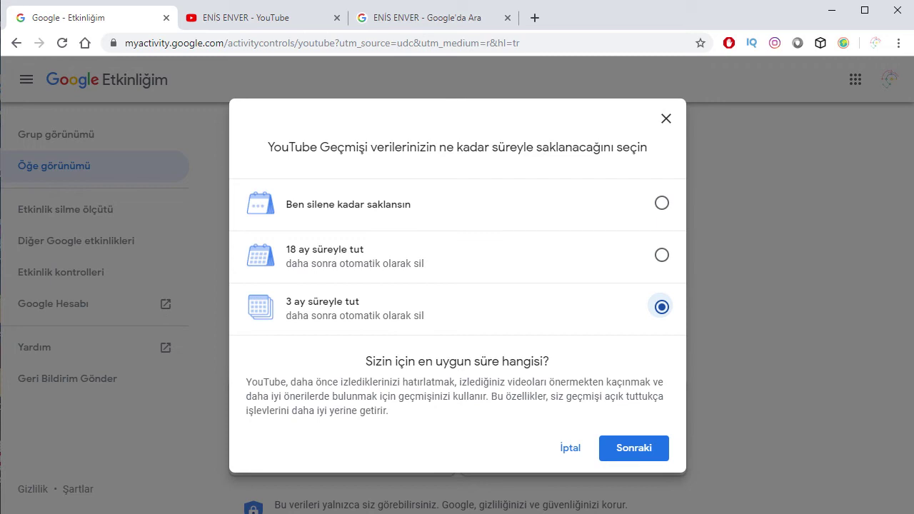
{"action": "left_click", "coordinate": [662, 203]}
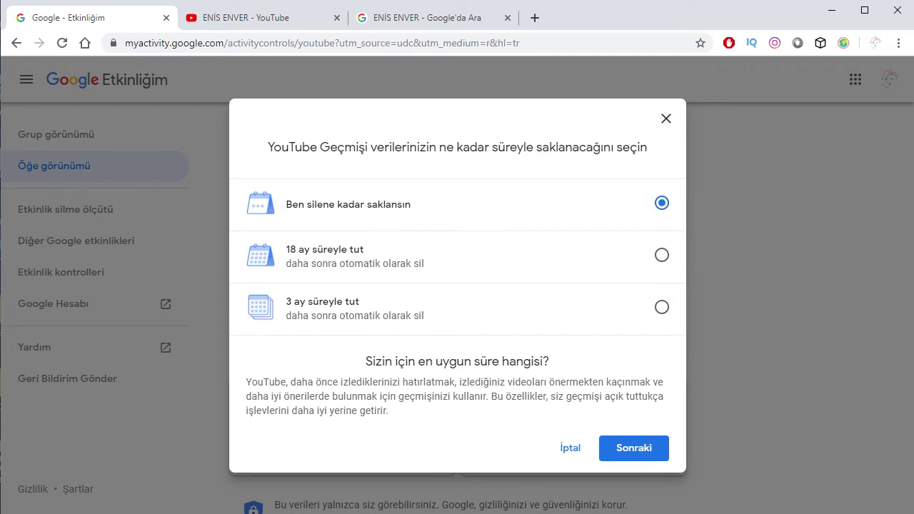
{"action": "left_click", "coordinate": [633, 447]}
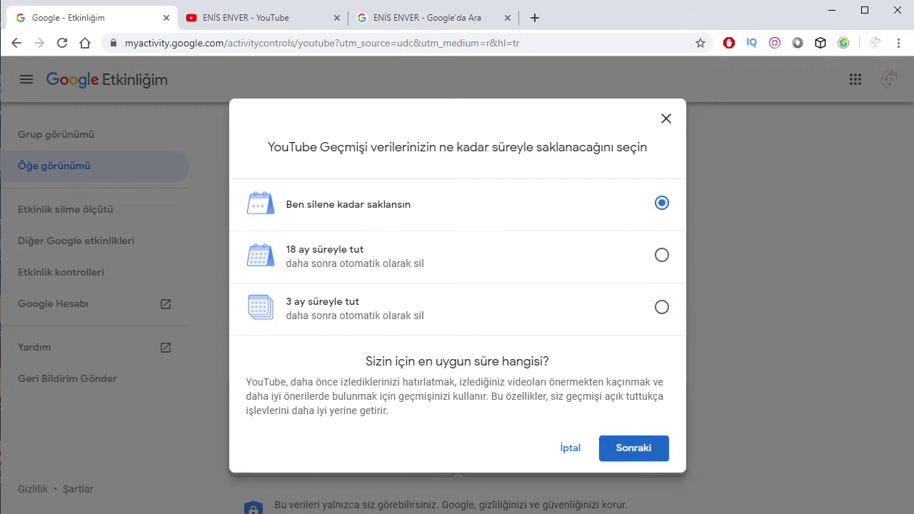
{"action": "left_click", "coordinate": [634, 427]}
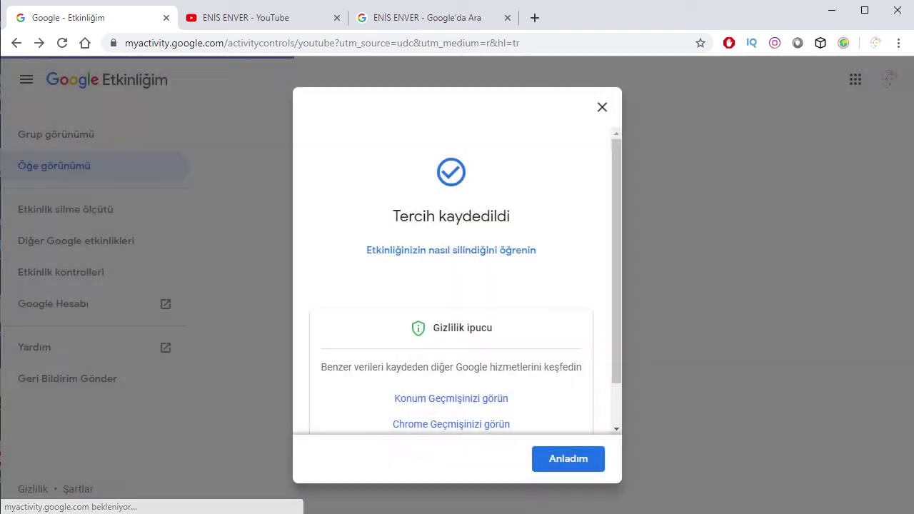
{"action": "left_click", "coordinate": [568, 458]}
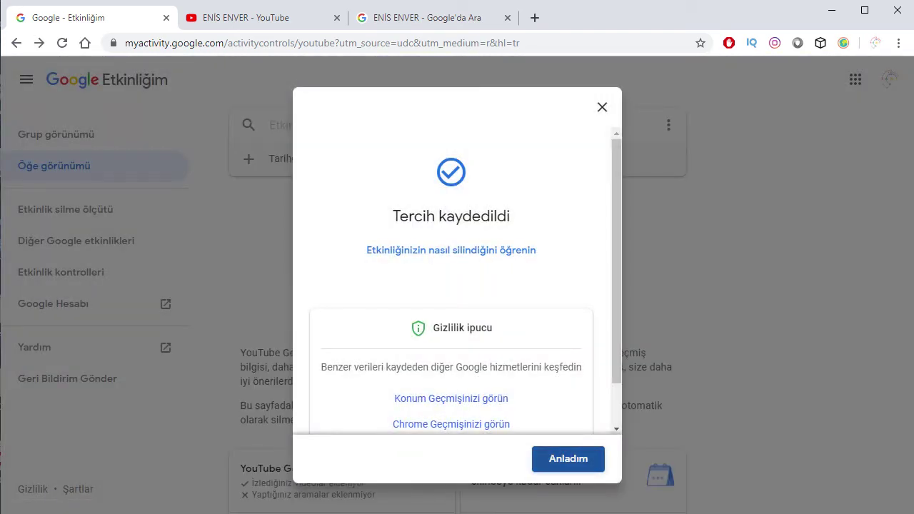
Step: Examine the YouTube history recording status and the retention setting on the YouTube Geçmişi page
{"action": "scroll", "coordinate": [452, 307], "scroll_direction": "down", "scroll_amount": 1}
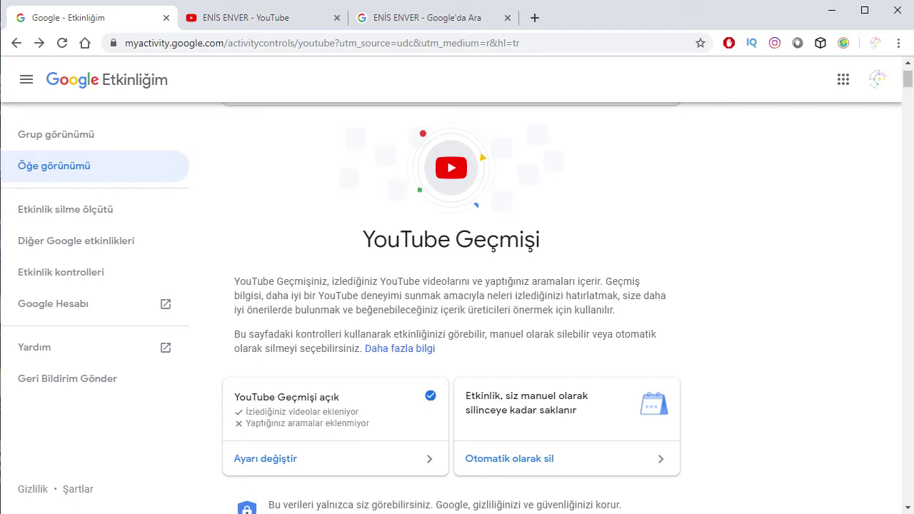
{"action": "scroll", "coordinate": [451, 307], "scroll_direction": "down", "scroll_amount": 1}
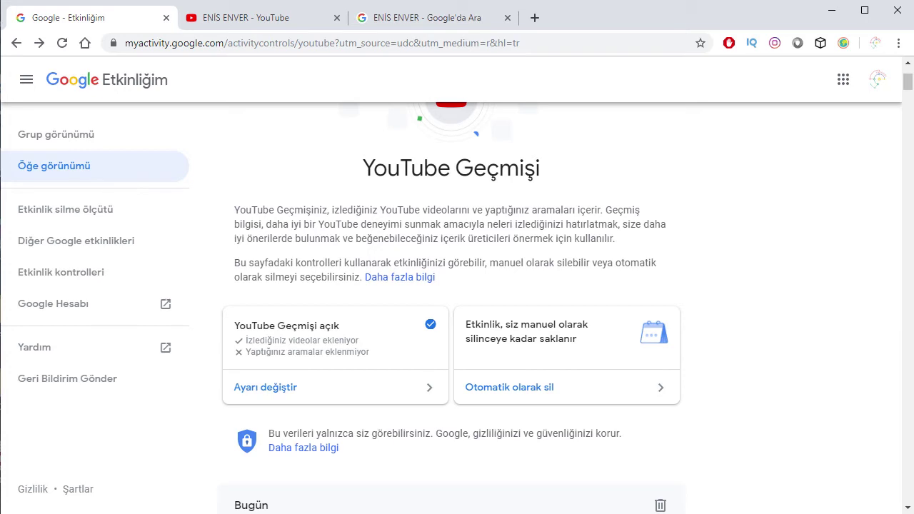
{"action": "left_click_drag", "start_coordinate": [370, 352], "coordinate": [260, 341]}
{"action": "left_click_drag", "start_coordinate": [577, 339], "coordinate": [510, 338]}
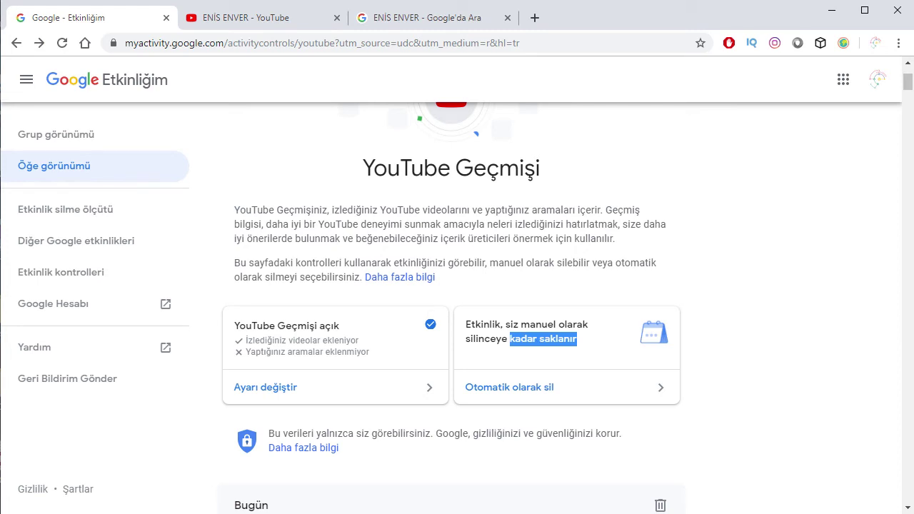
{"action": "left_click", "coordinate": [510, 338]}
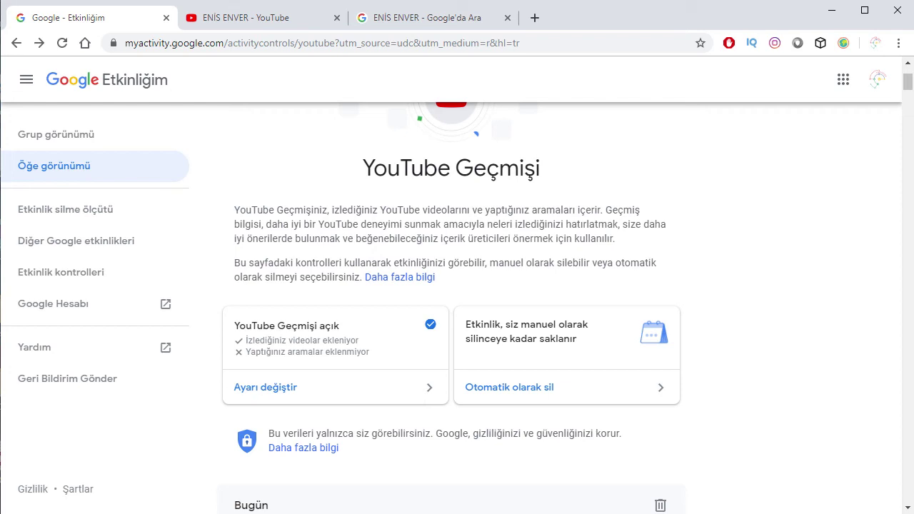
Step: Switch to the YouTube search results, browse the listed videos and open the channel at the head of the results
{"action": "left_click", "coordinate": [243, 17]}
{"action": "scroll", "coordinate": [277, 357], "scroll_direction": "down", "scroll_amount": 2}
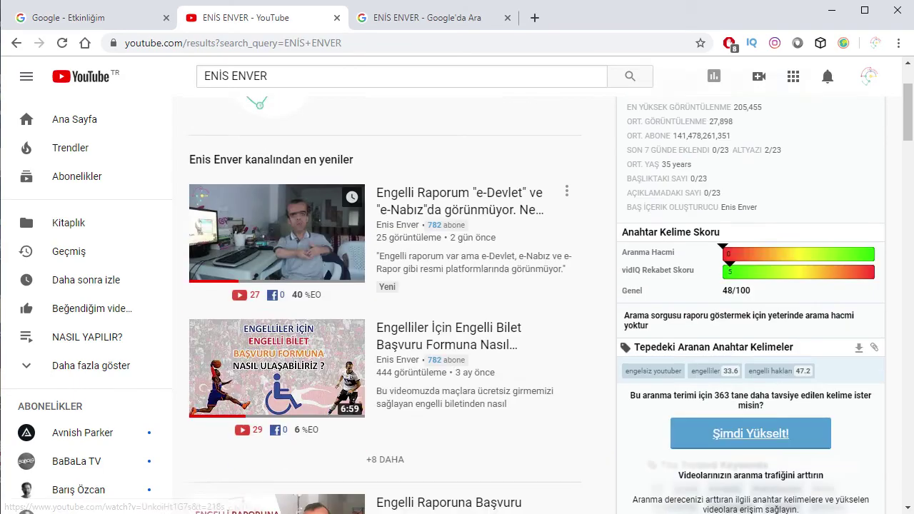
{"action": "scroll", "coordinate": [277, 357], "scroll_direction": "down", "scroll_amount": 10}
{"action": "scroll", "coordinate": [277, 357], "scroll_direction": "up", "scroll_amount": 7}
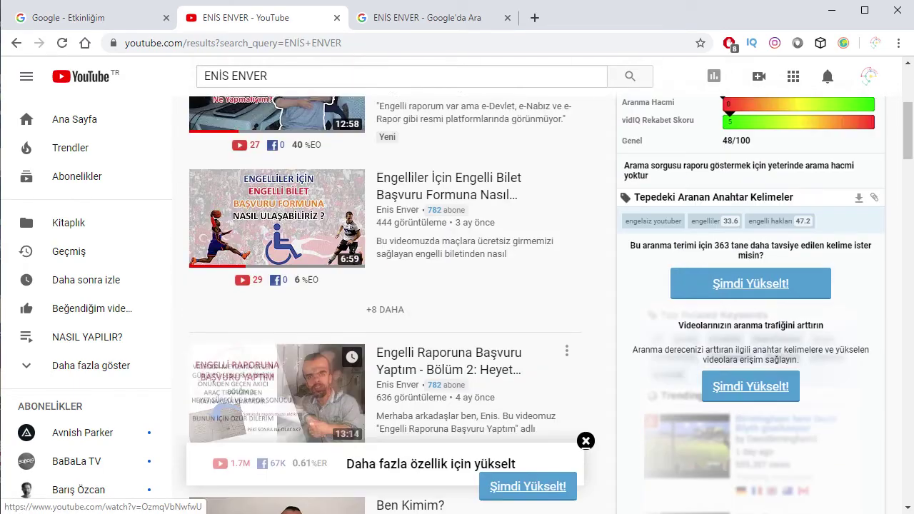
{"action": "scroll", "coordinate": [277, 357], "scroll_direction": "up", "scroll_amount": 4}
{"action": "left_click", "coordinate": [271, 193]}
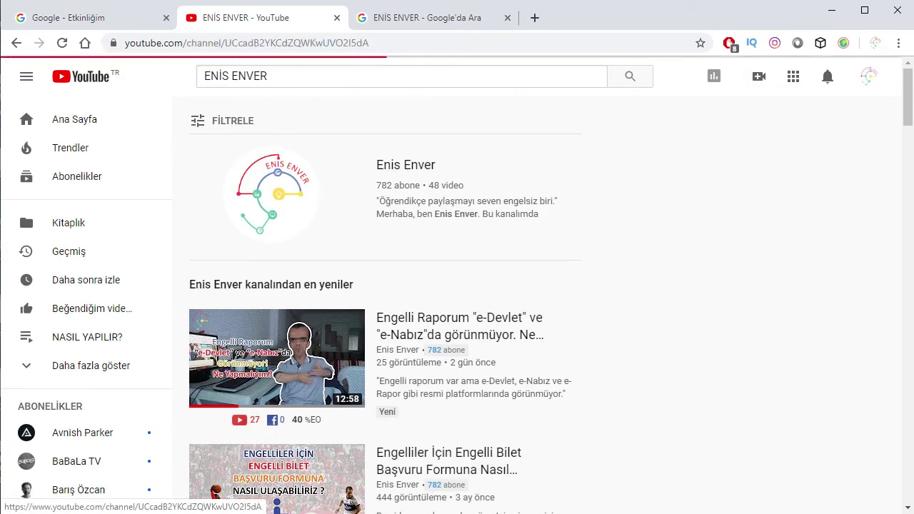